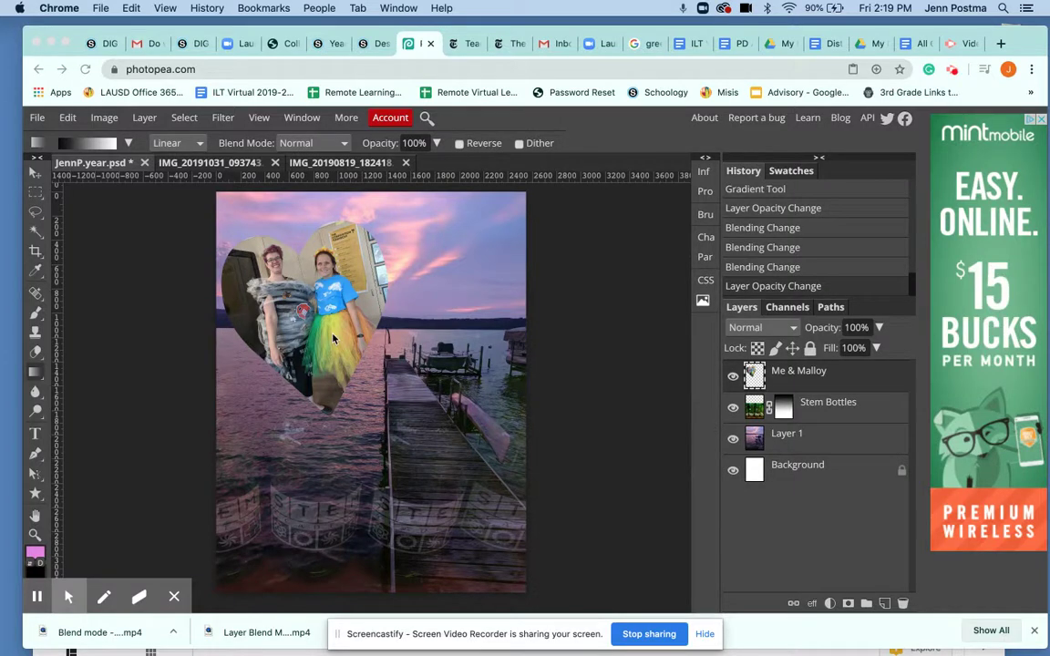
- Select the Me & Malloy heart layer and bring up the fx layer effects menu
click(823, 372)
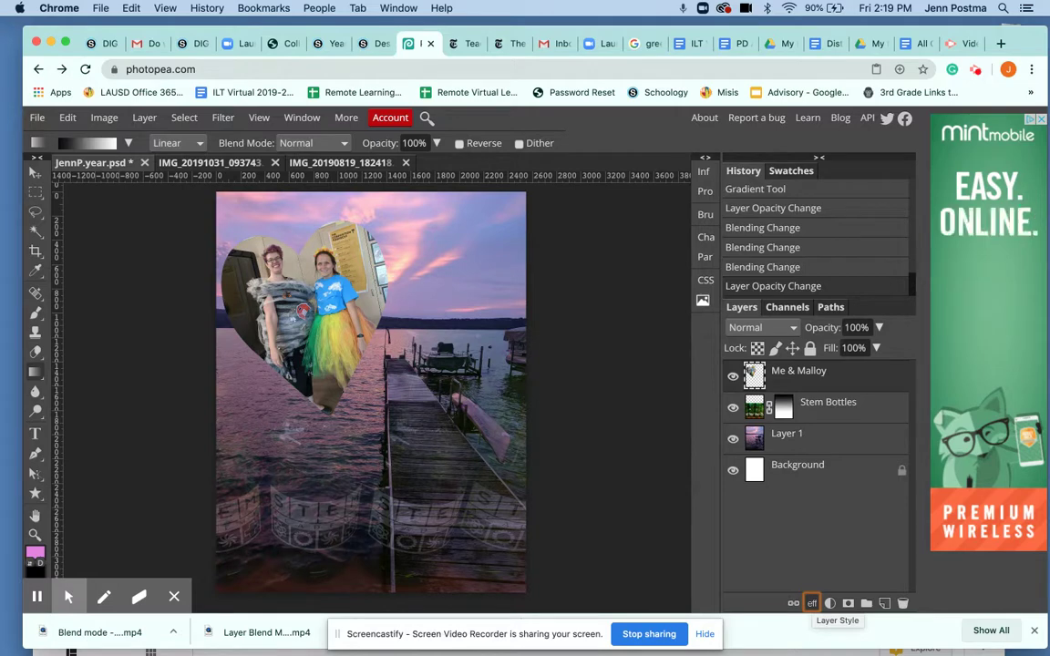
click(811, 603)
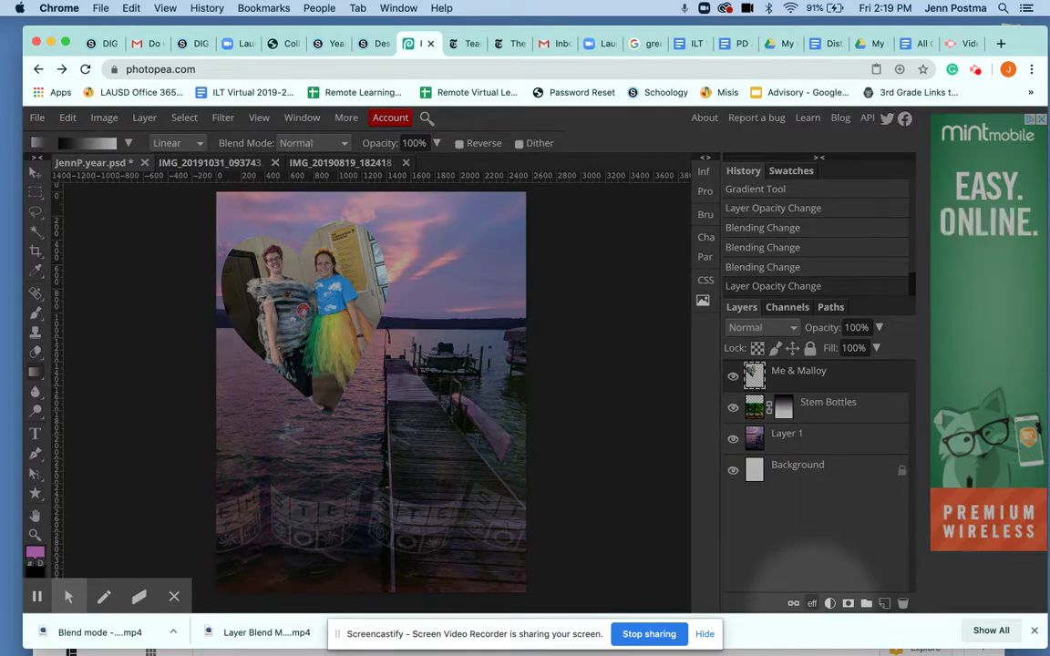
click(812, 605)
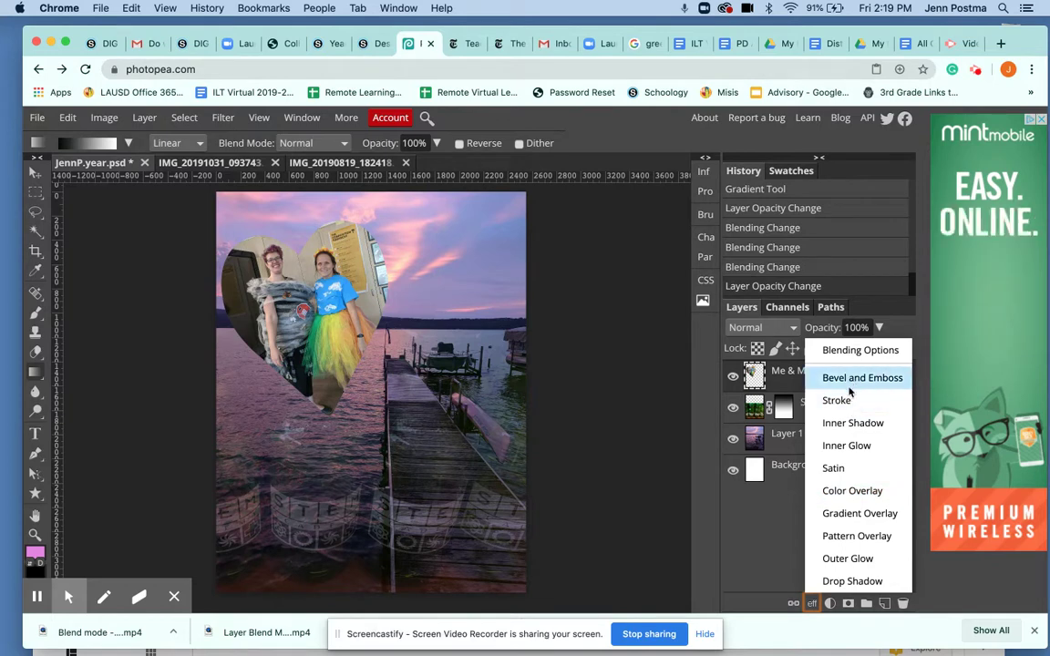
- Add an Outer Glow to the heart layer using Normal blend mode
click(866, 563)
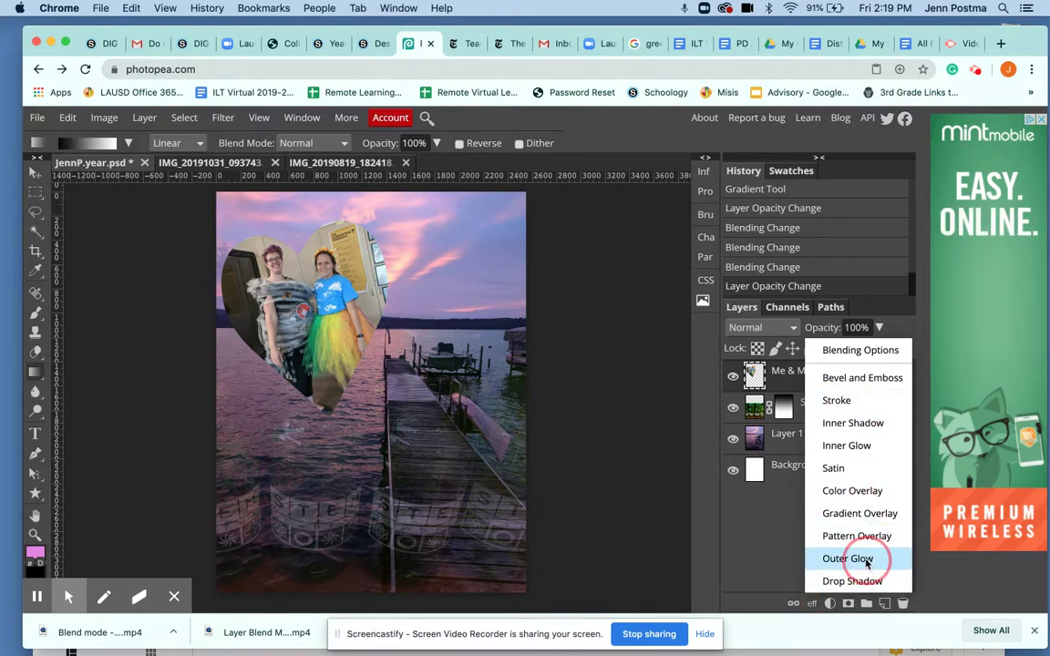
drag(286, 231, 590, 205)
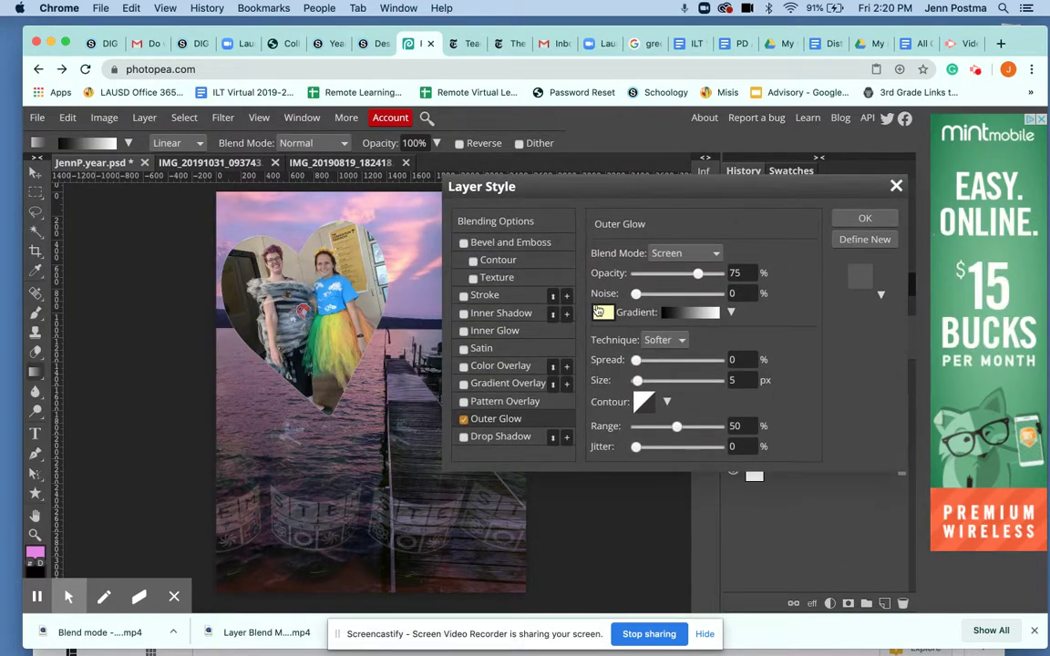
click(682, 253)
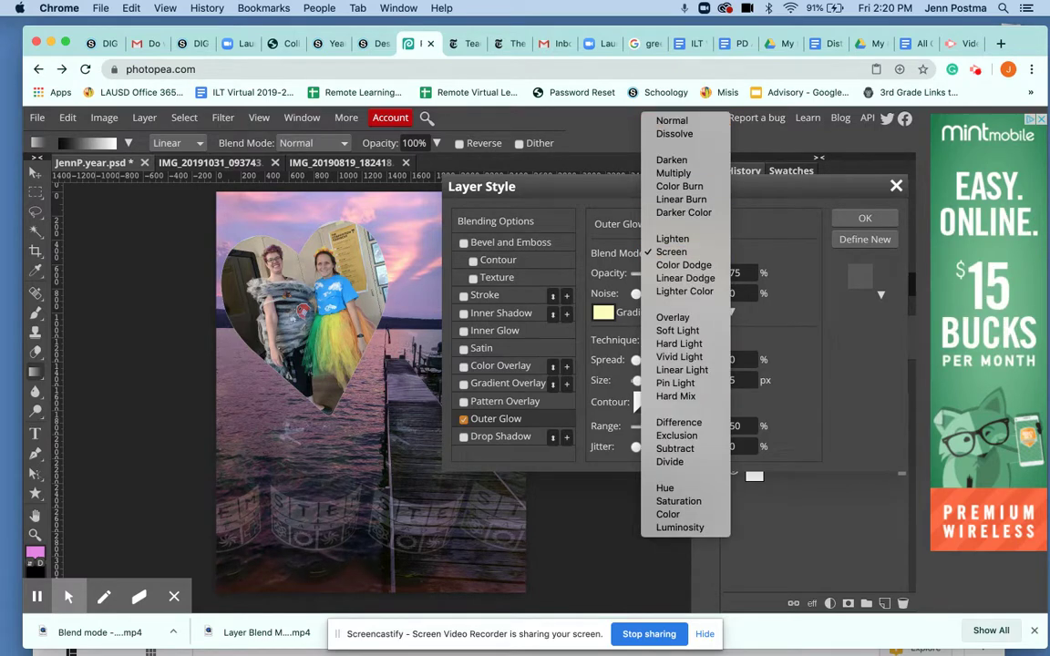
click(674, 121)
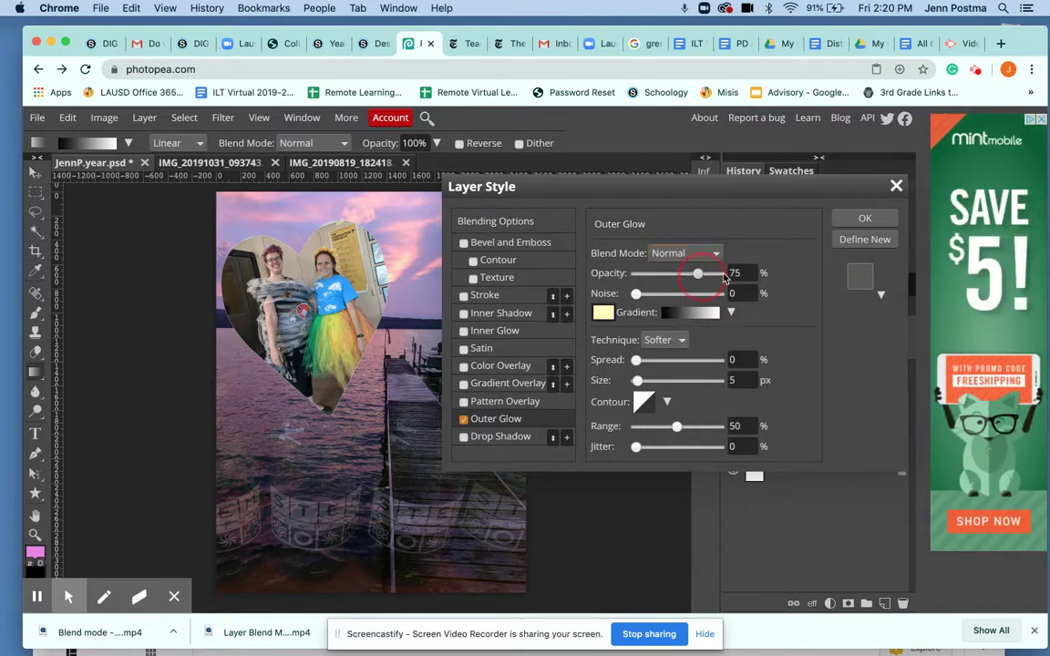
- Set the glow to 83% opacity, 41% spread and 37 px size, then open its colour swatch
drag(701, 274, 720, 273)
click(704, 274)
drag(638, 366, 663, 385)
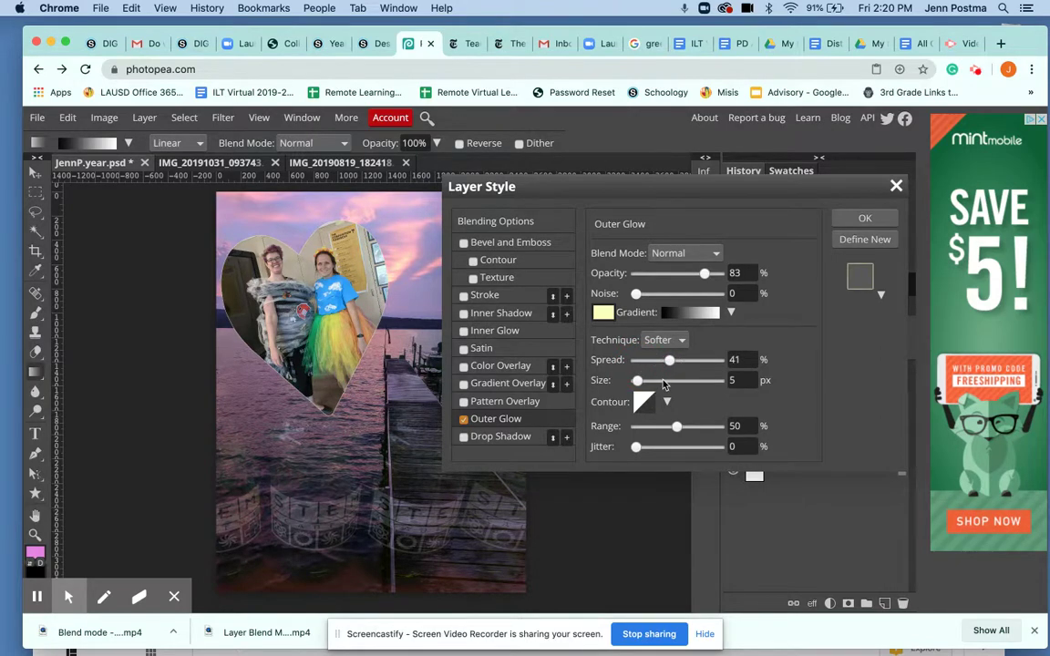
click(662, 382)
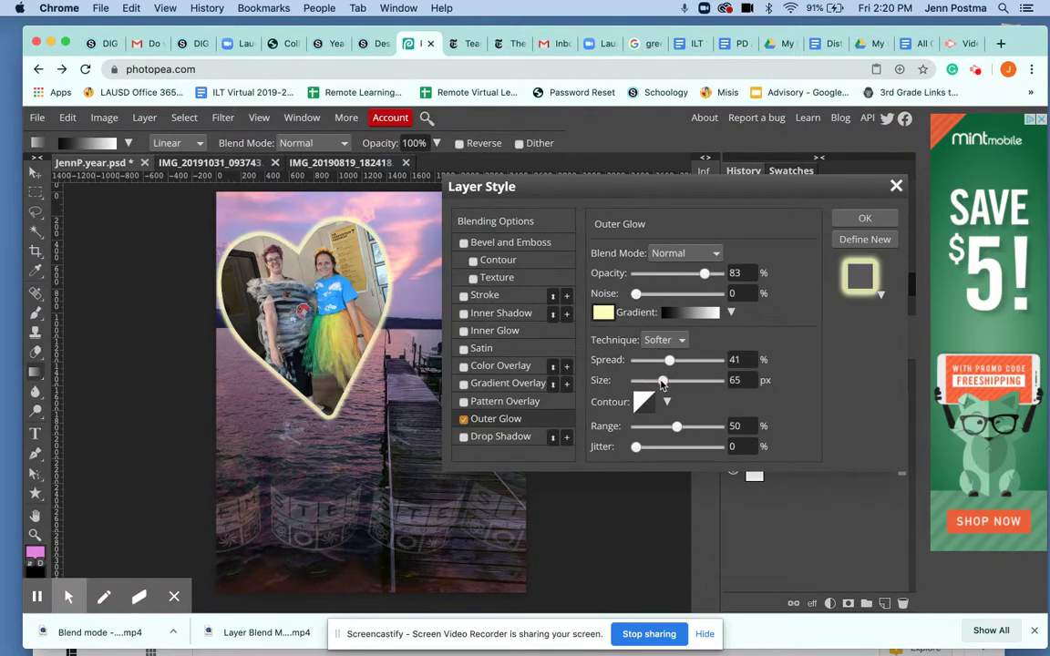
drag(663, 384, 651, 382)
click(603, 314)
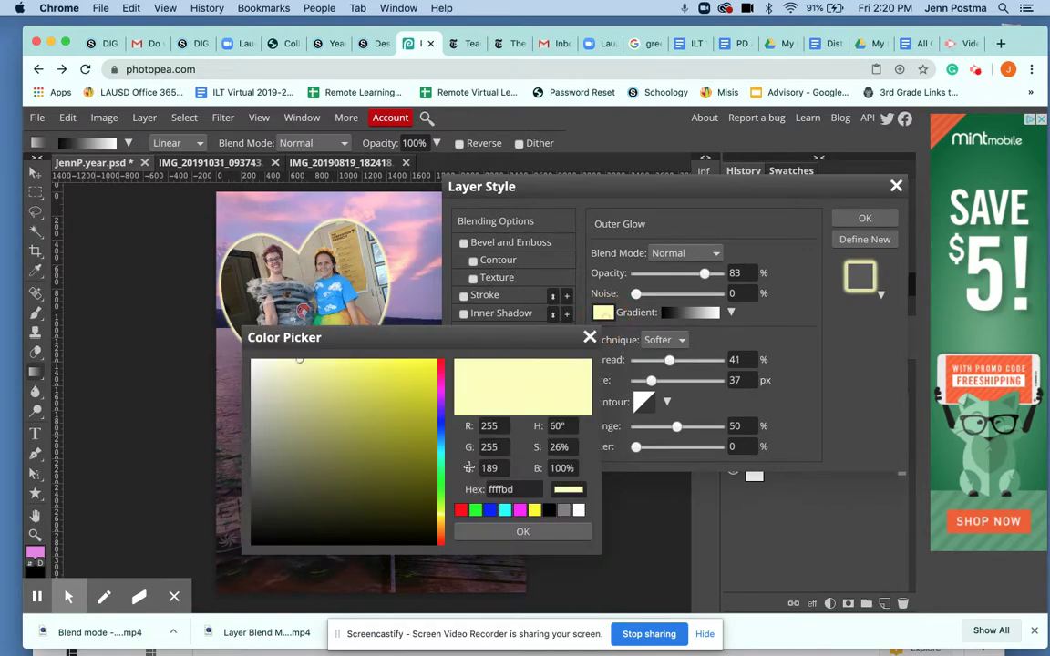
- Choose light pink (e477b7) from the magenta hue range as the glow colour and confirm
click(549, 509)
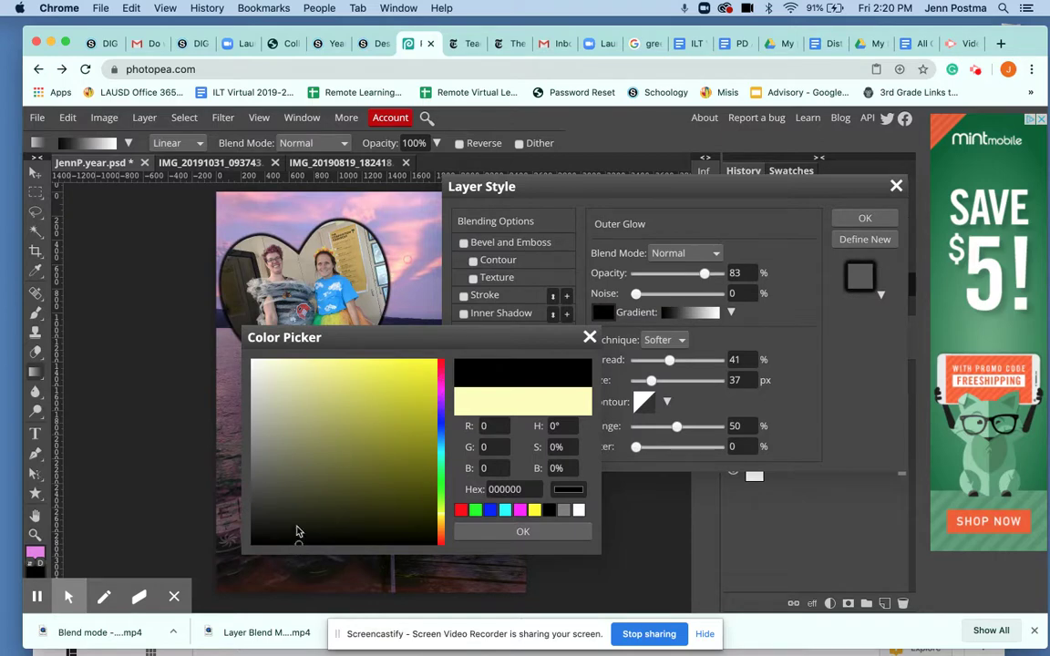
click(441, 377)
click(446, 427)
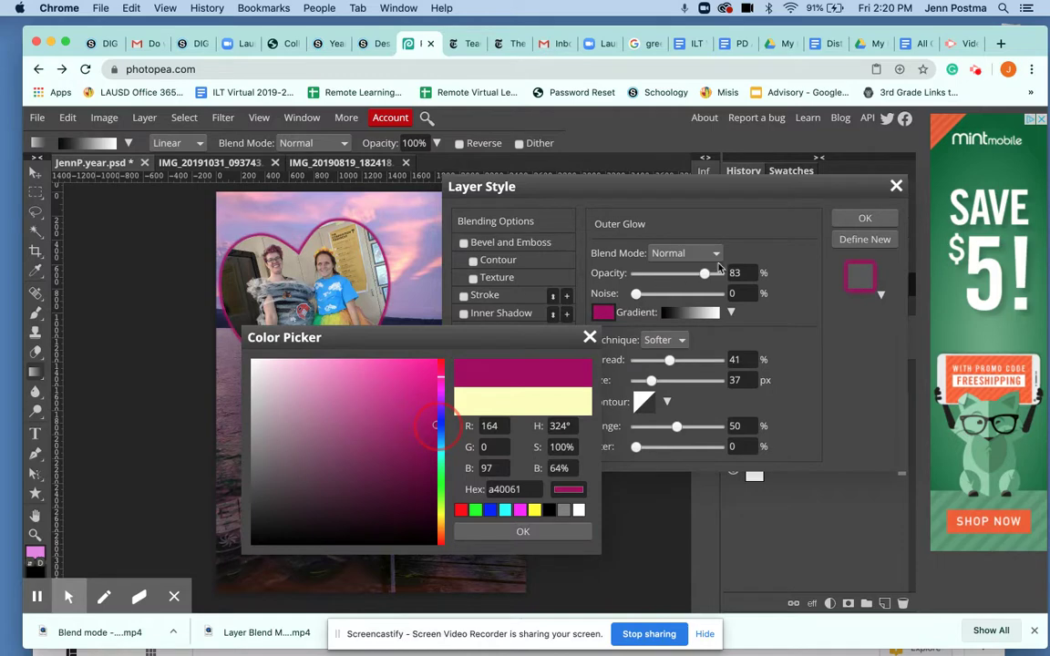
click(340, 378)
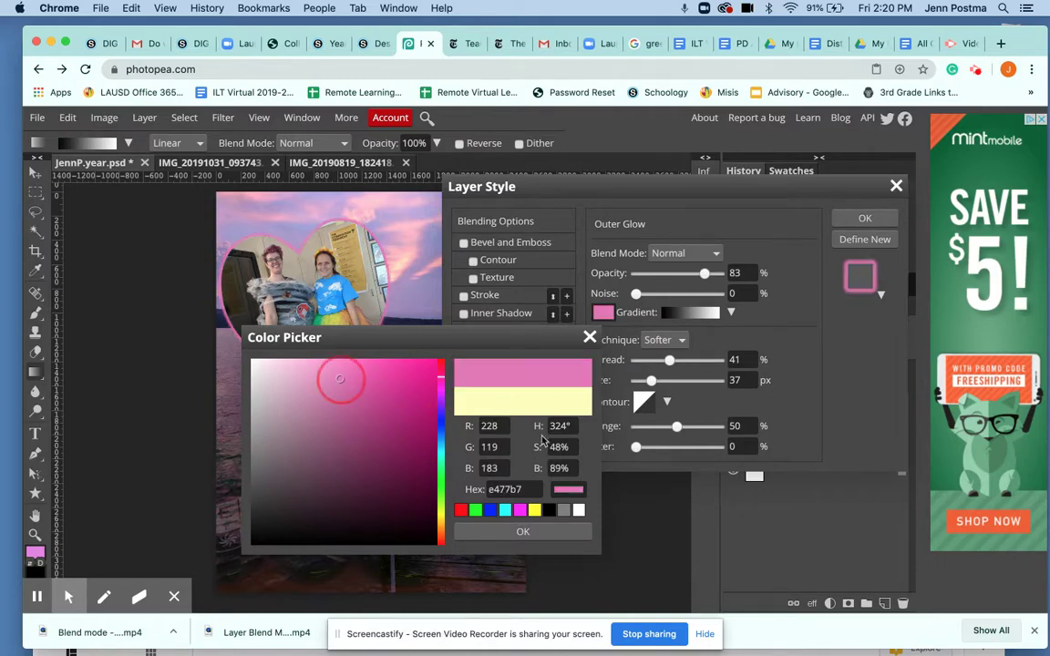
click(529, 536)
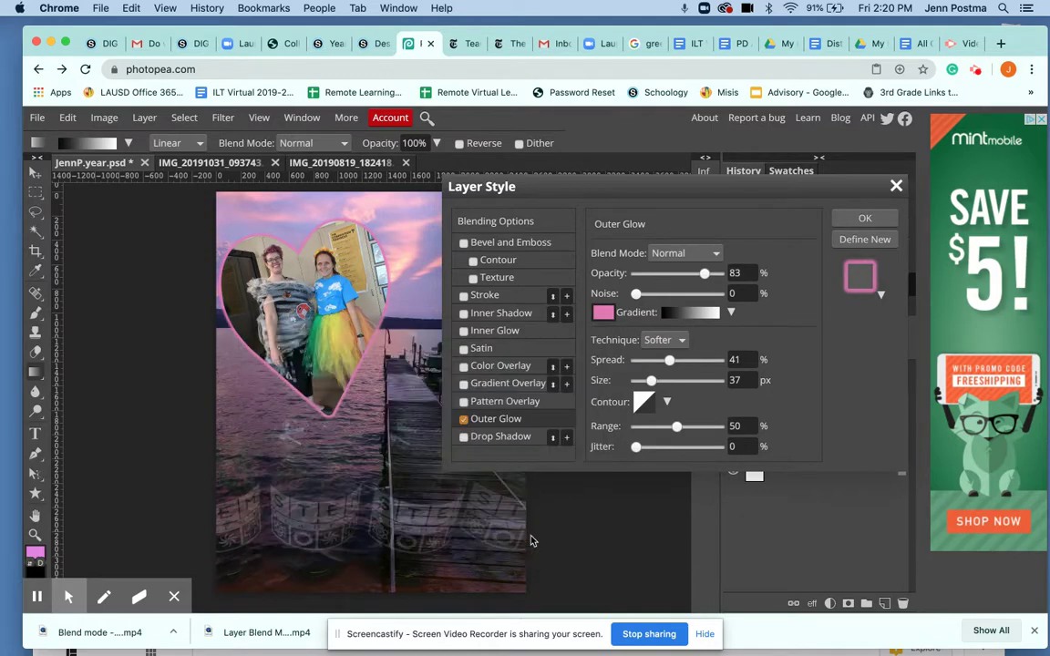
- Set the glow spread to 15% and the size to 126 px
click(672, 360)
drag(722, 363, 717, 362)
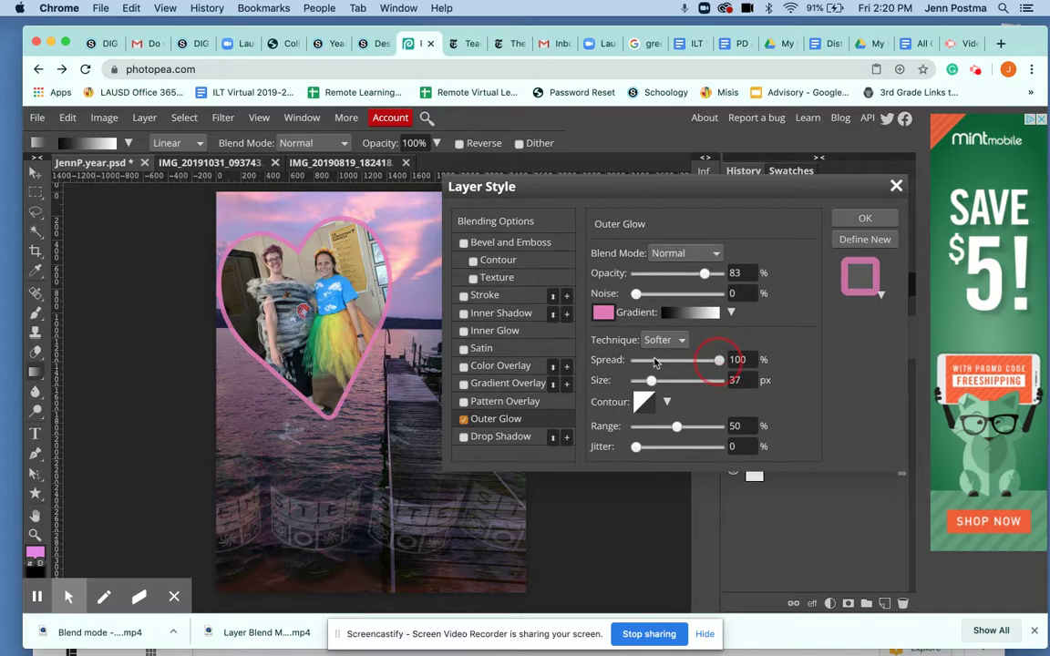
click(716, 361)
drag(649, 362, 649, 362)
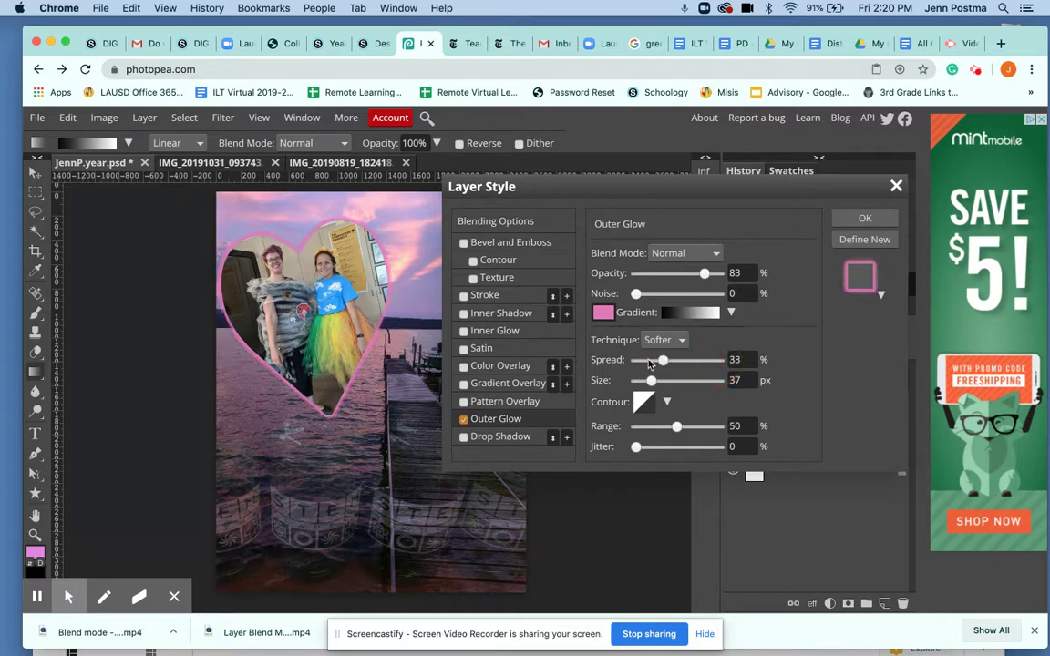
click(649, 362)
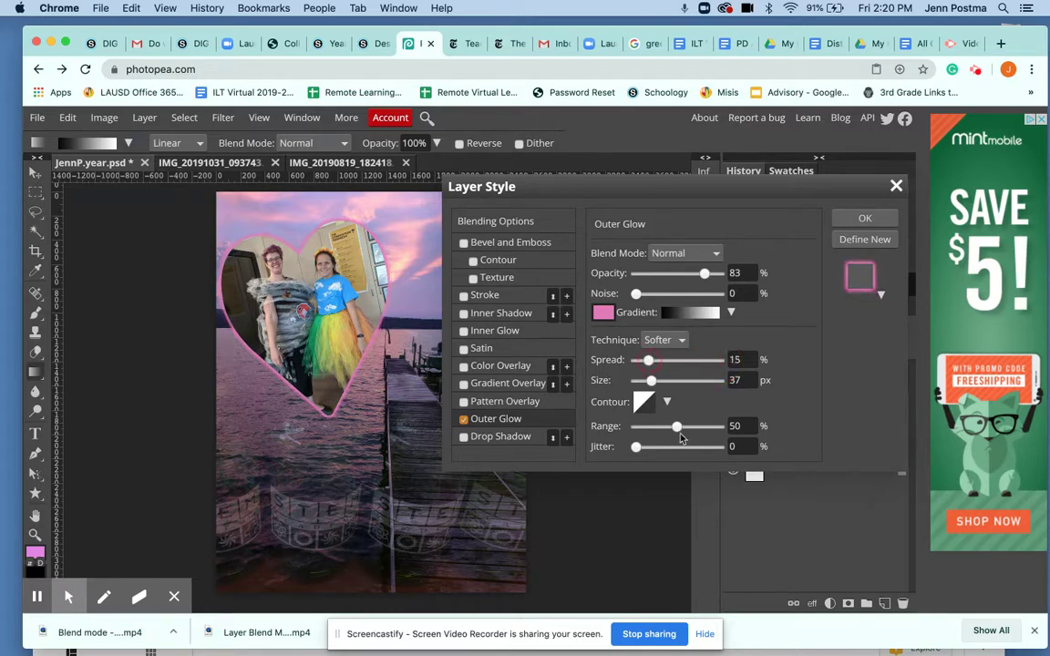
click(710, 382)
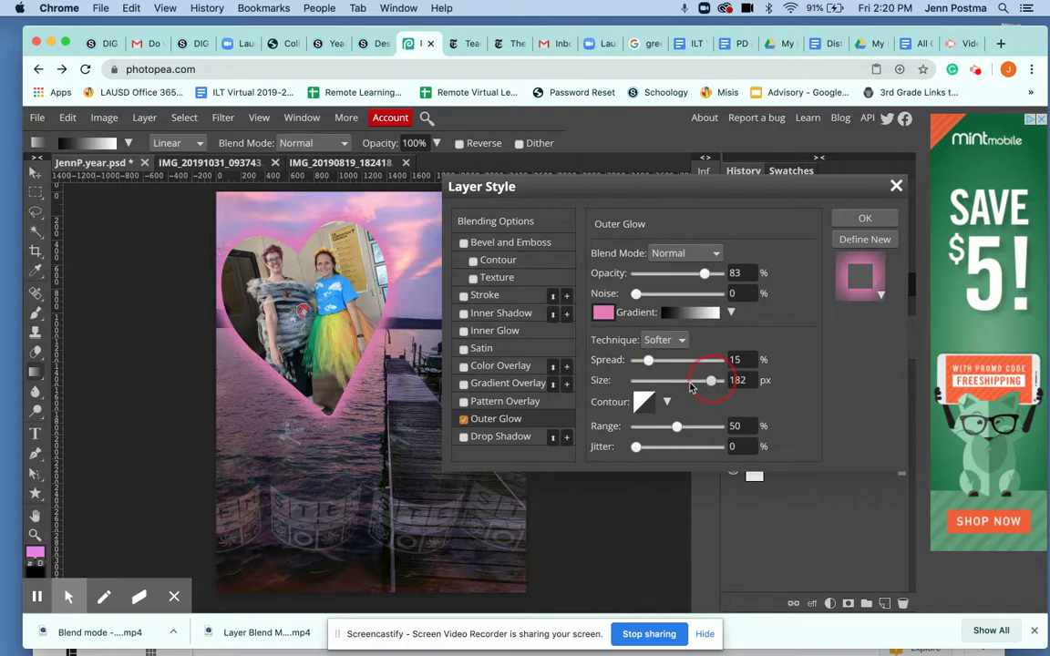
click(709, 382)
click(687, 382)
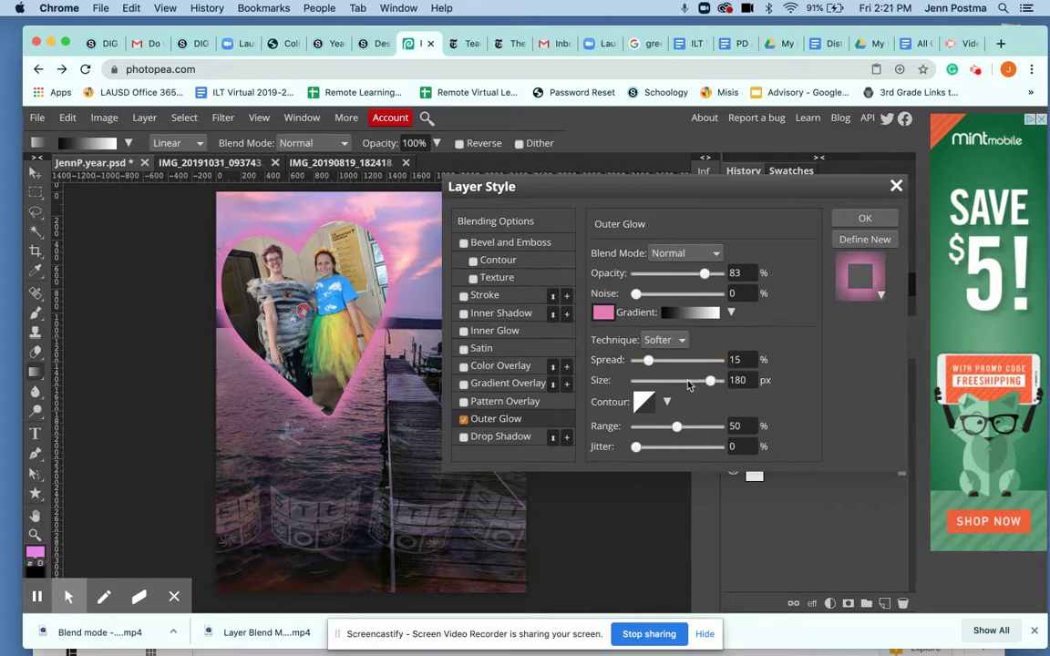
- Add 69% noise, keep the Softer technique, and switch the glow to Screen blend mode
click(638, 293)
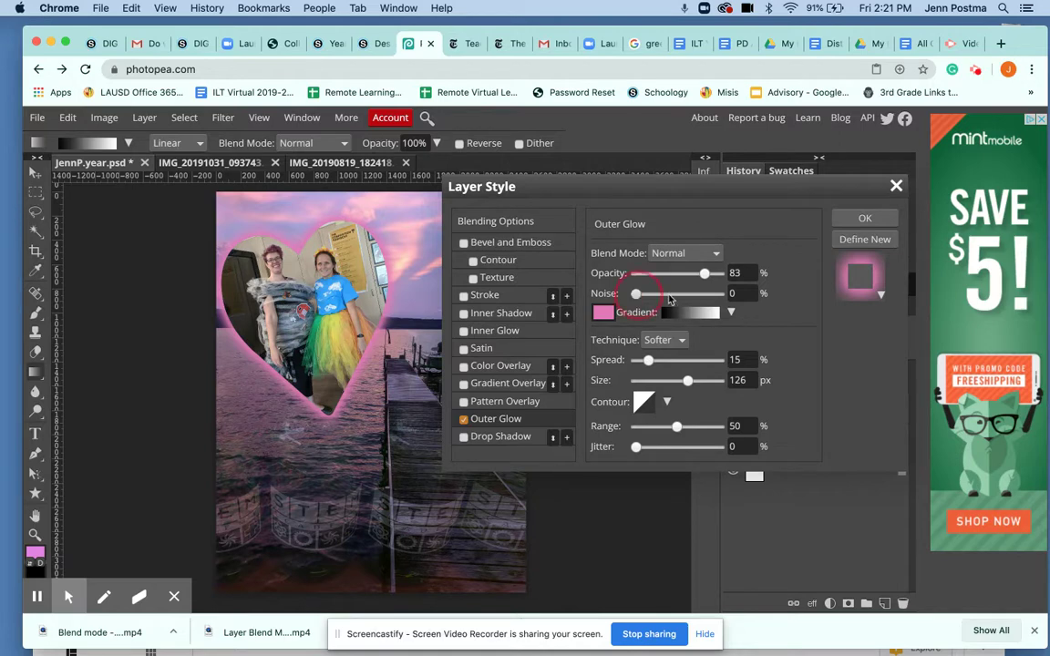
drag(669, 297, 669, 297)
click(692, 296)
click(670, 340)
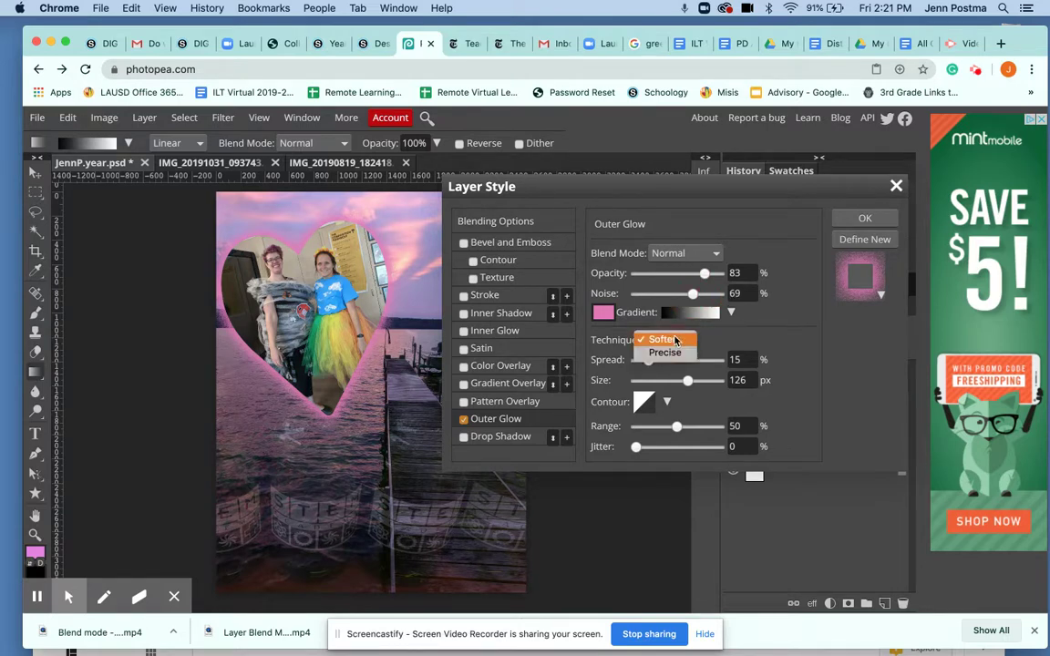
click(662, 339)
click(686, 254)
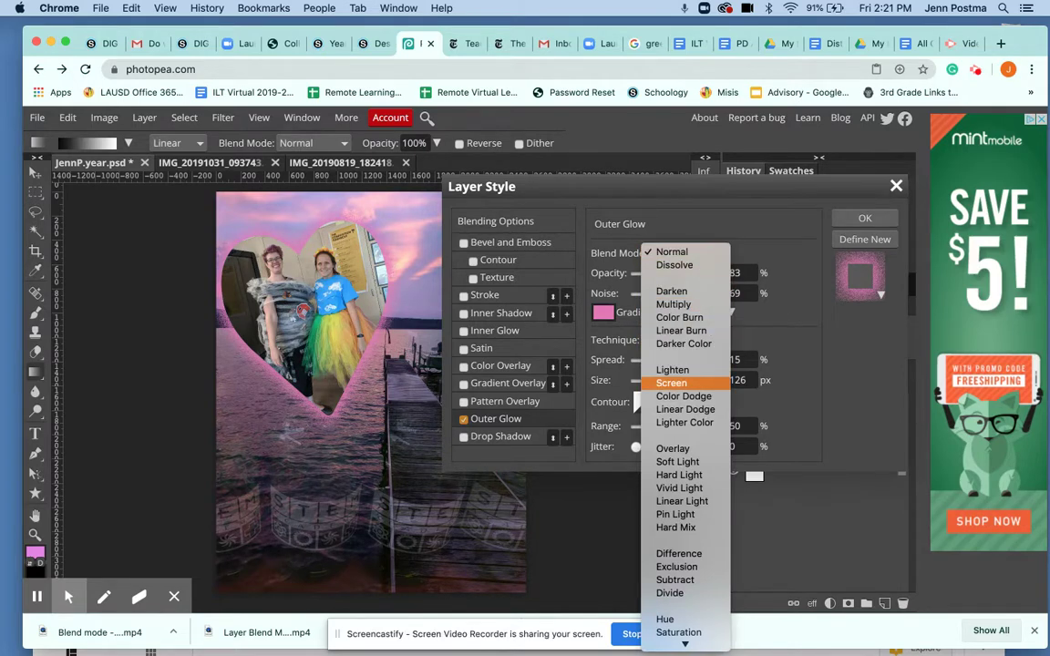
click(674, 383)
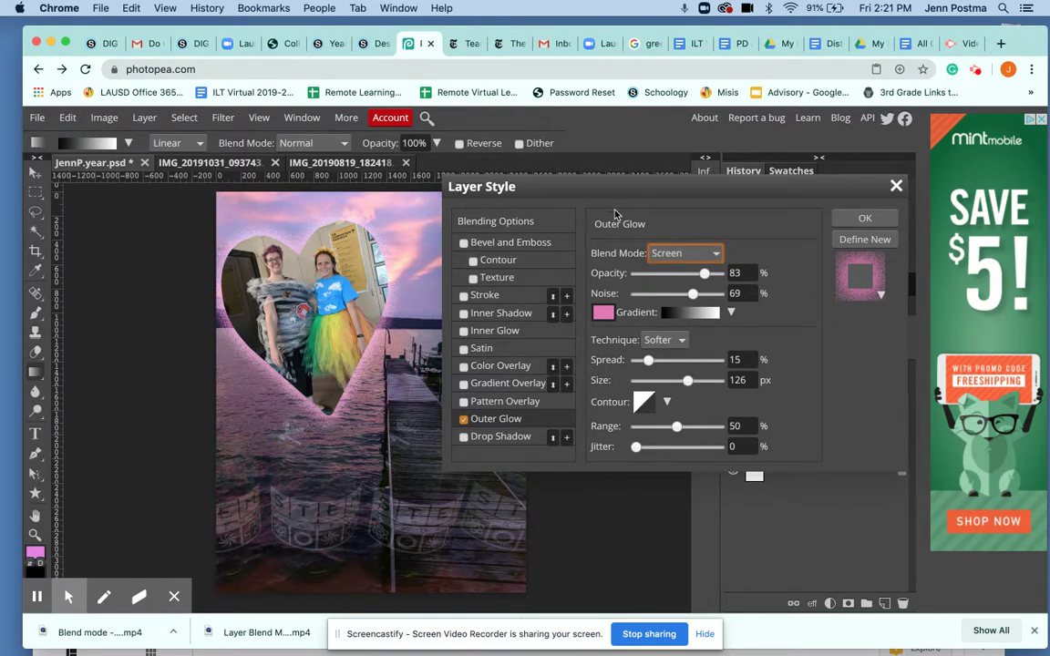
- Disable Outer Glow, compare Drop Shadow on and off, then toggle Bevel and Emboss
click(463, 419)
click(463, 437)
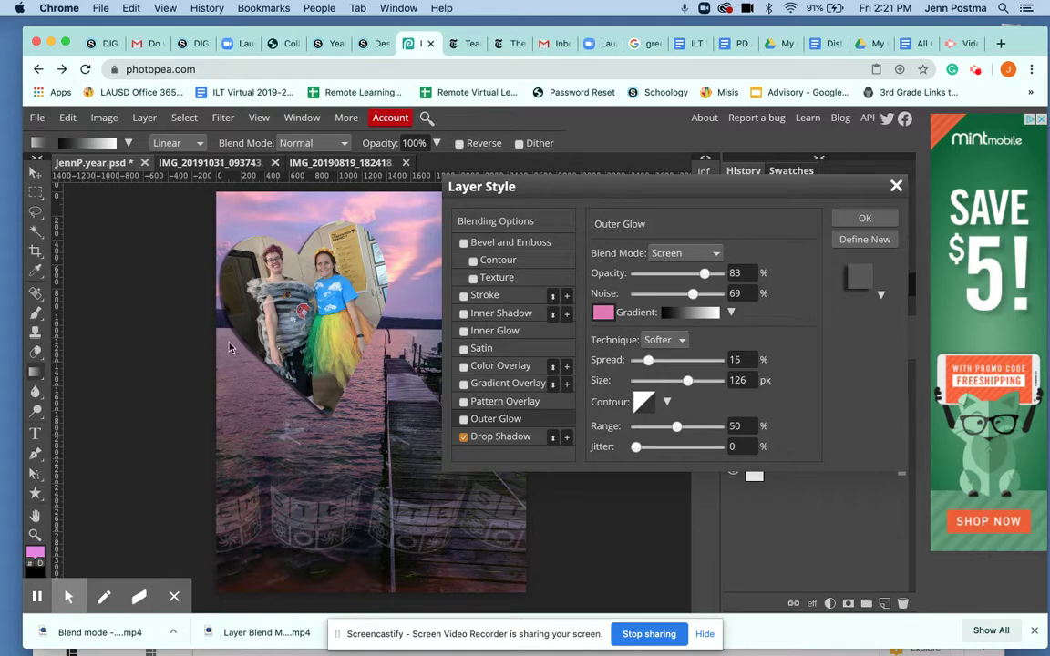
click(463, 437)
click(463, 438)
click(463, 438)
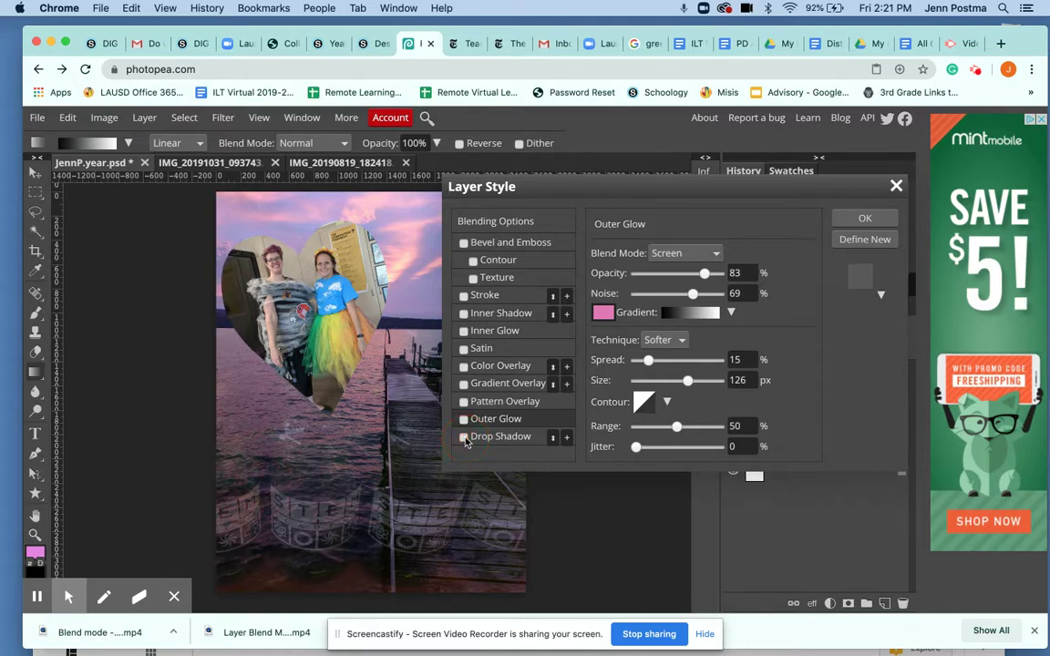
click(463, 243)
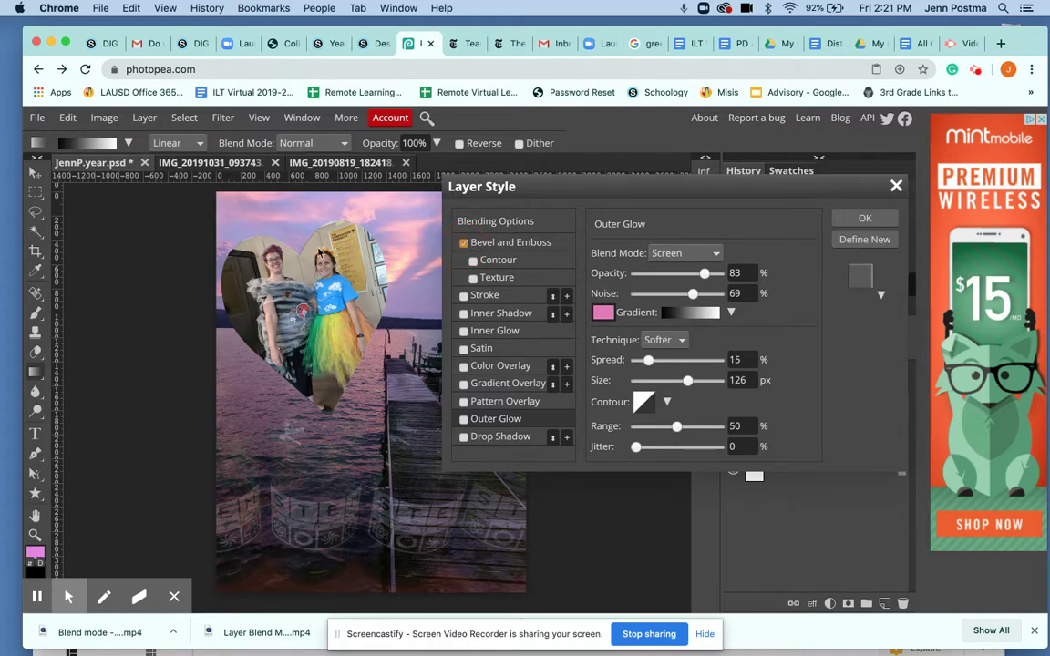
click(463, 243)
- Enable Bevel and Emboss at 500% depth and 100 px size, and apply the layer style
click(463, 244)
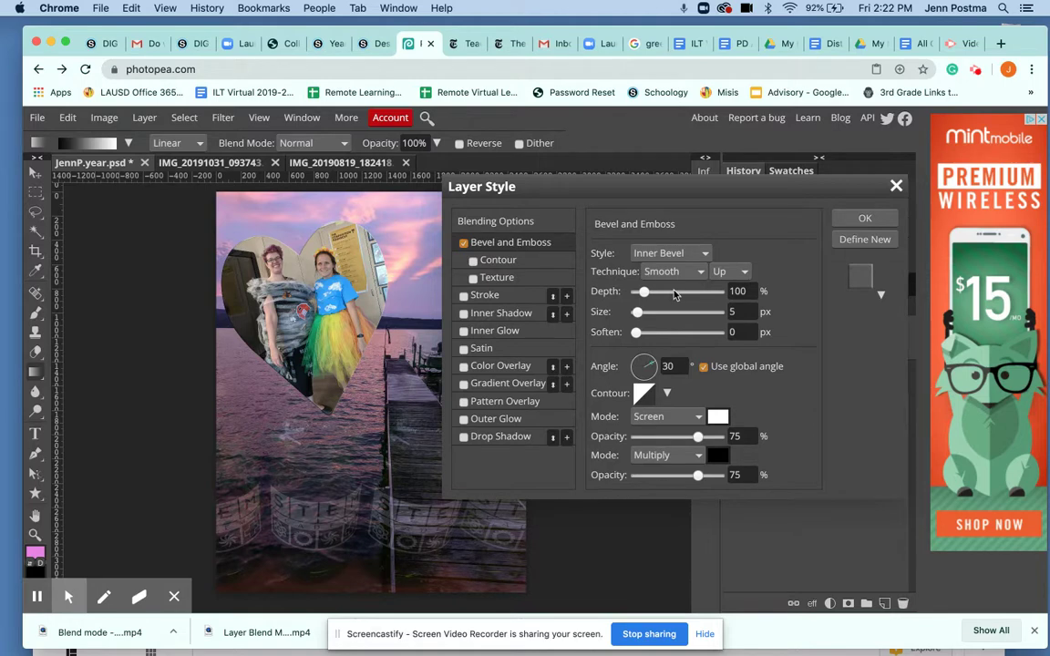
click(648, 293)
click(675, 292)
click(638, 312)
drag(666, 315, 666, 317)
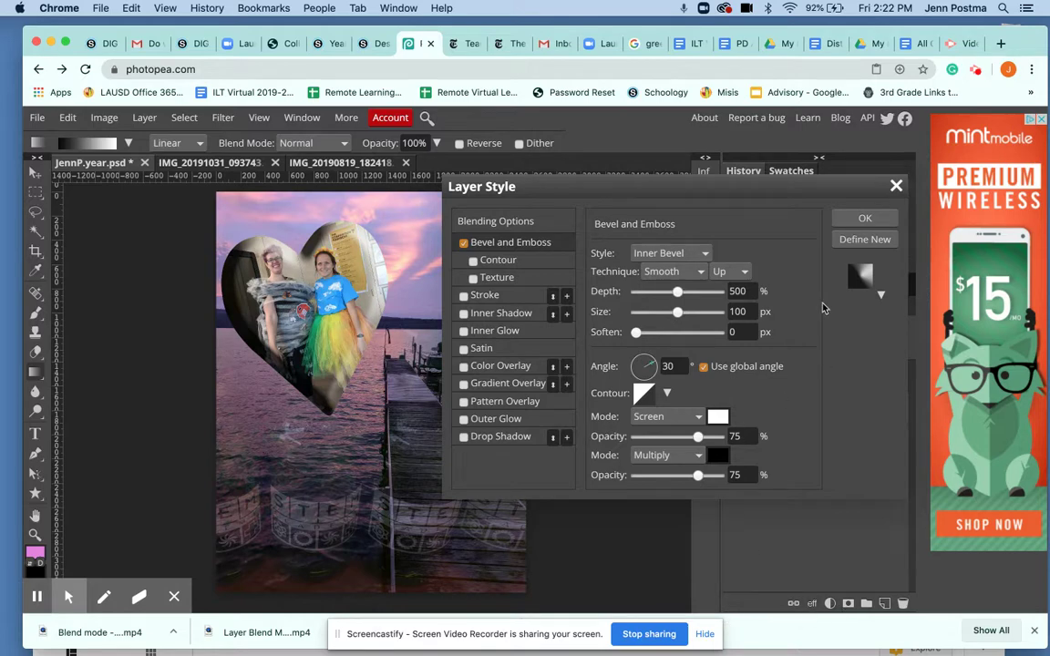
click(864, 222)
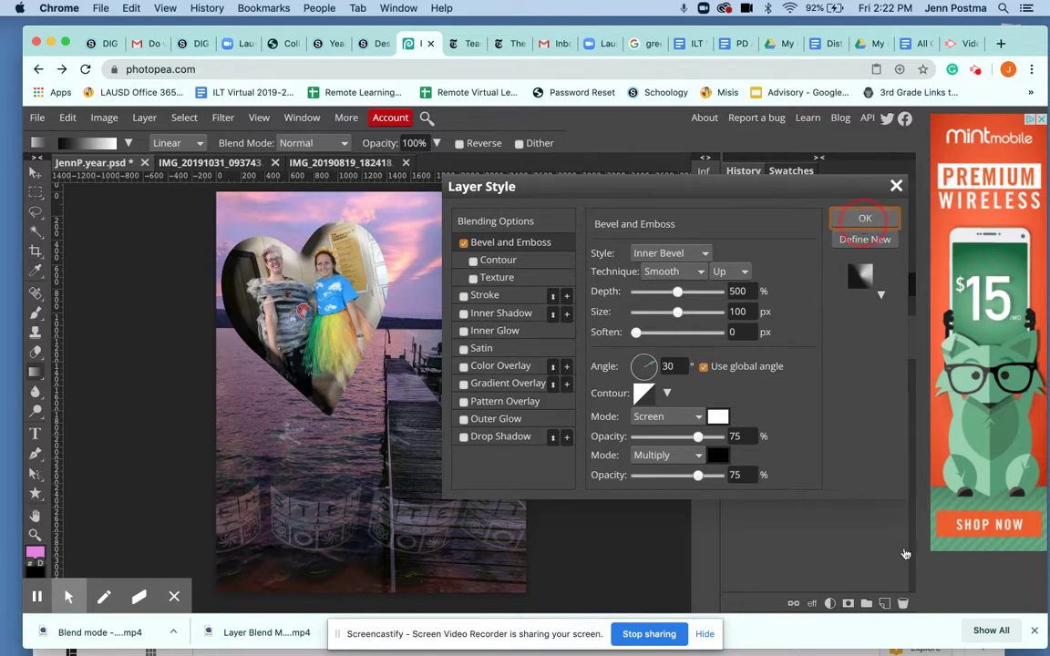